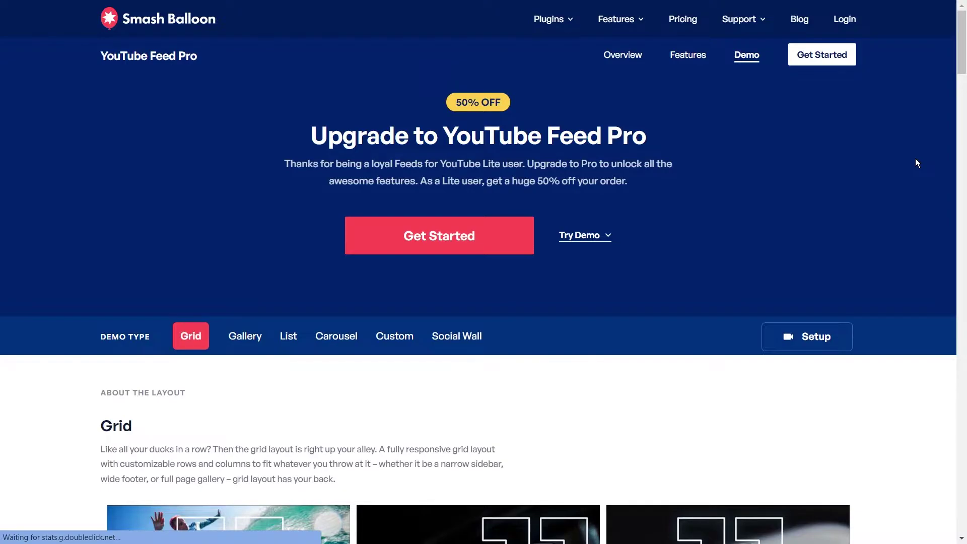
Copy the All Access Bundle license key from the My Account page.
{"action": "scroll", "coordinate": [917, 162], "scroll_direction": "down", "scroll_amount": 6}
{"action": "scroll", "coordinate": [925, 175], "scroll_direction": "down", "scroll_amount": 3}
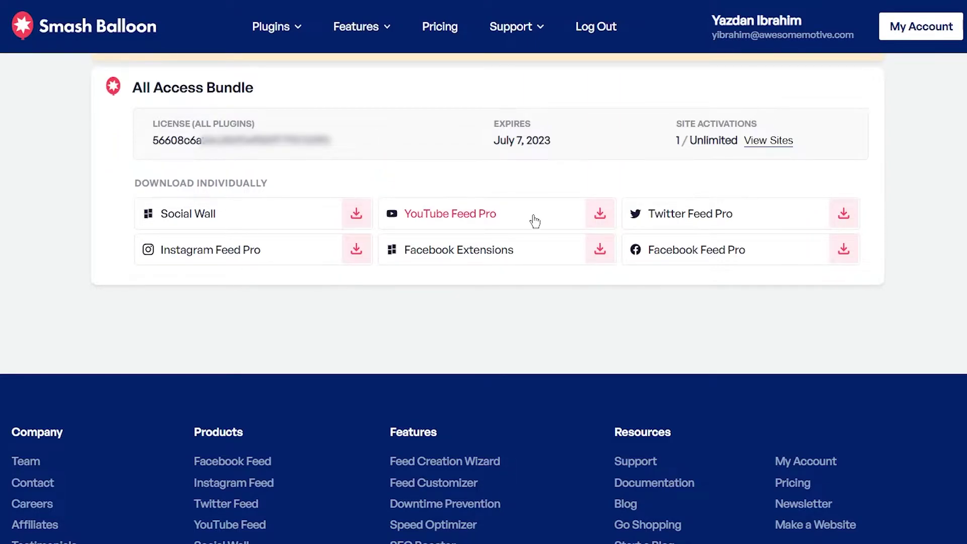
{"action": "double_click", "coordinate": [293, 141]}
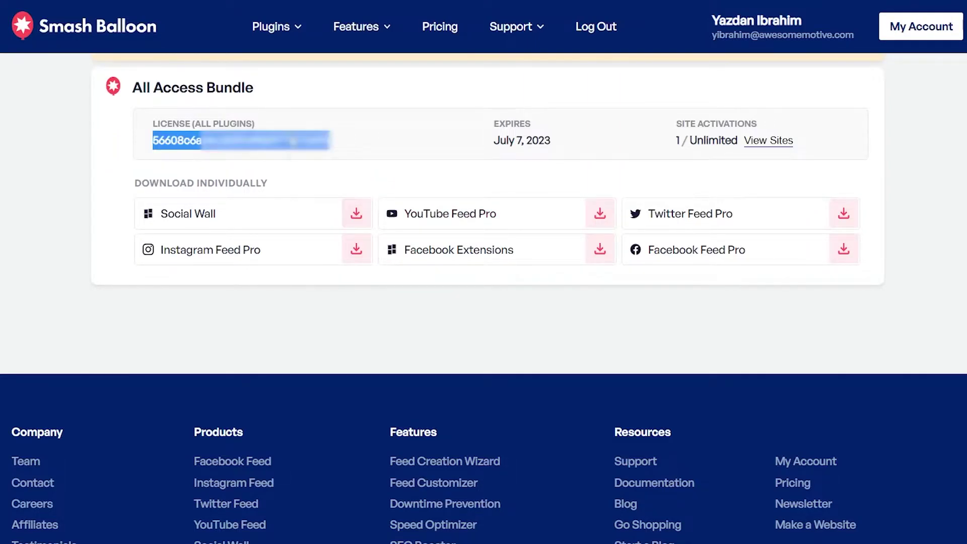
{"action": "right_click", "coordinate": [288, 139]}
{"action": "left_click", "coordinate": [305, 155]}
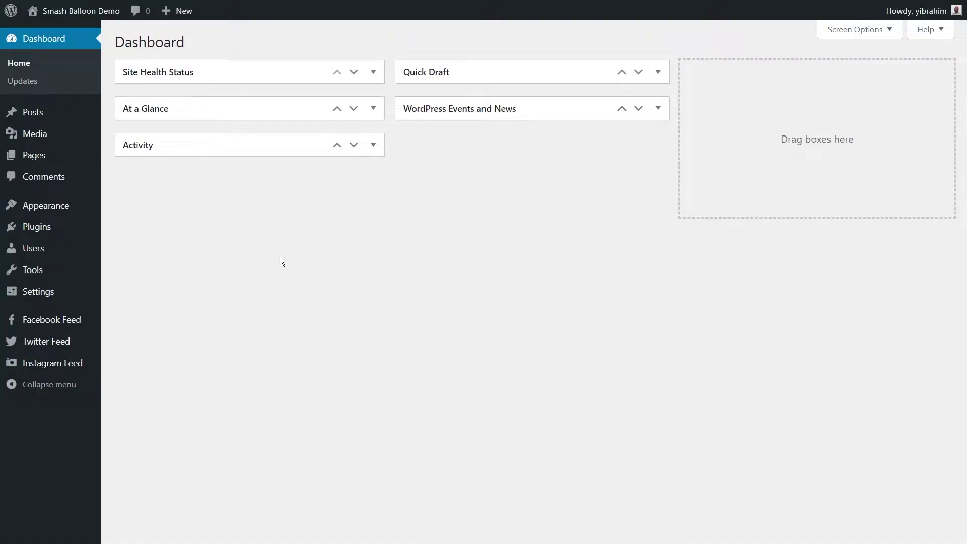
Upload the YouTube-Feed-Pro zip and install and activate Feeds for YouTube Pro Developer 2.0.4.
{"action": "mouse_move", "coordinate": [65, 234]}
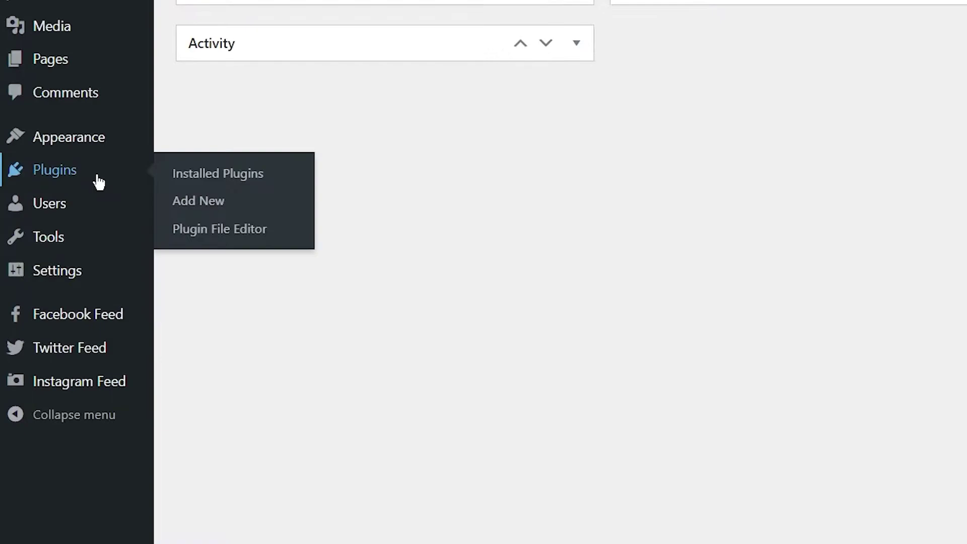
{"action": "left_click", "coordinate": [197, 203]}
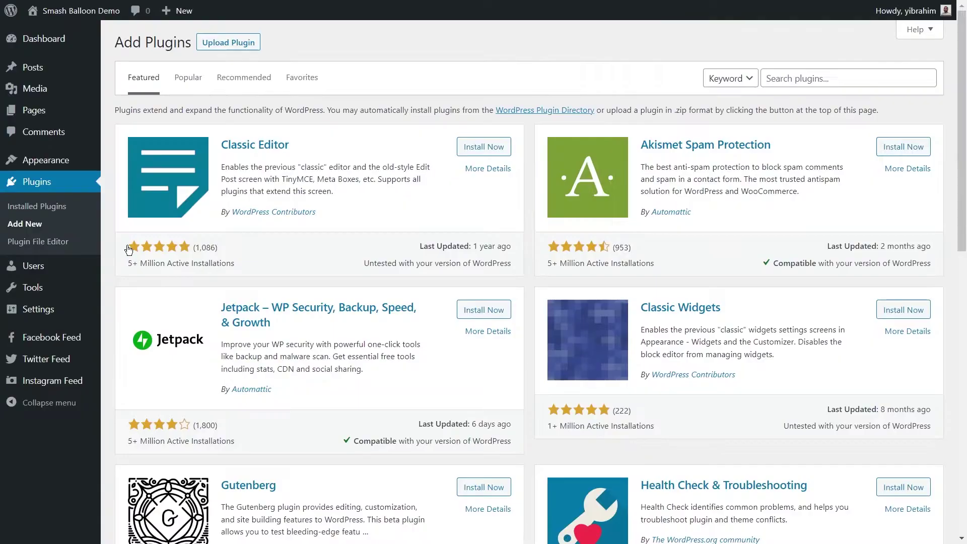
{"action": "left_click", "coordinate": [358, 66]}
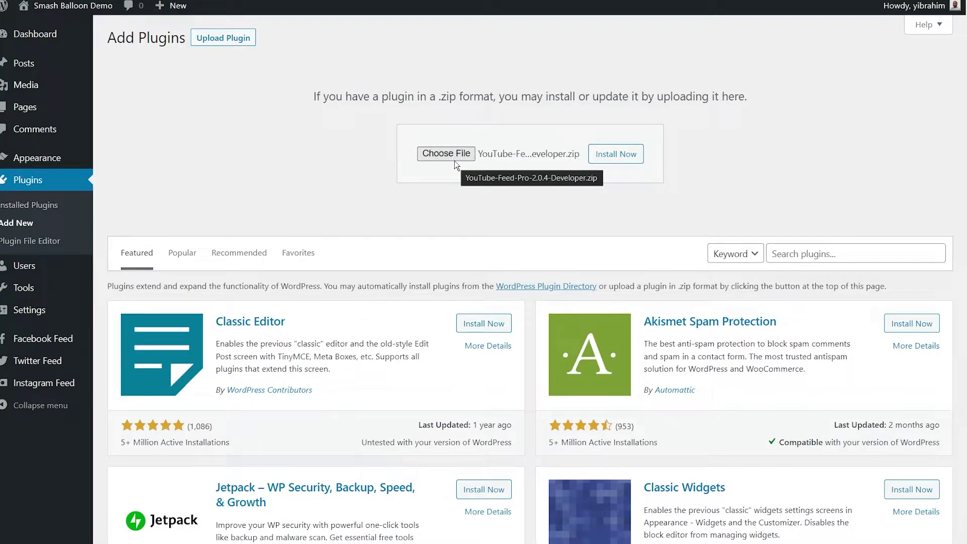
{"action": "left_click", "coordinate": [616, 155]}
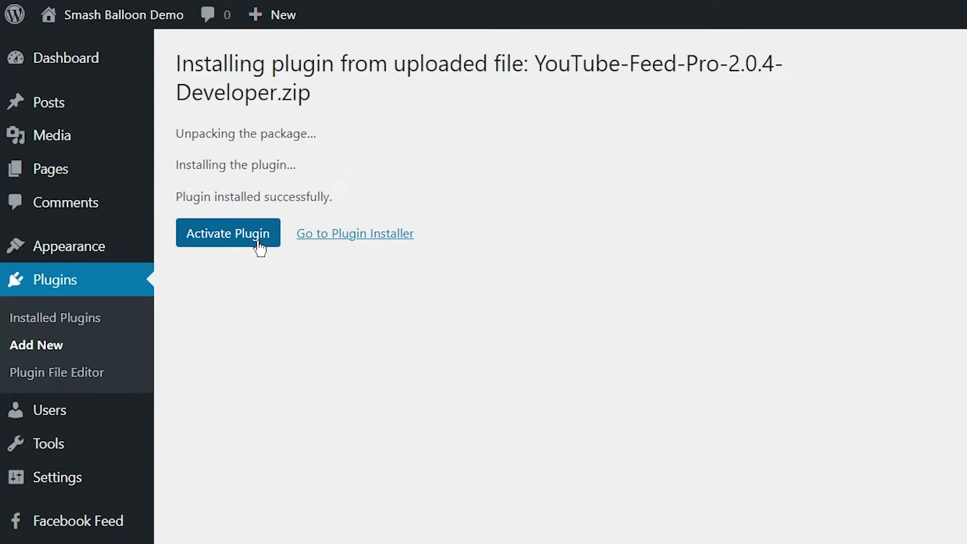
{"action": "left_click", "coordinate": [240, 223]}
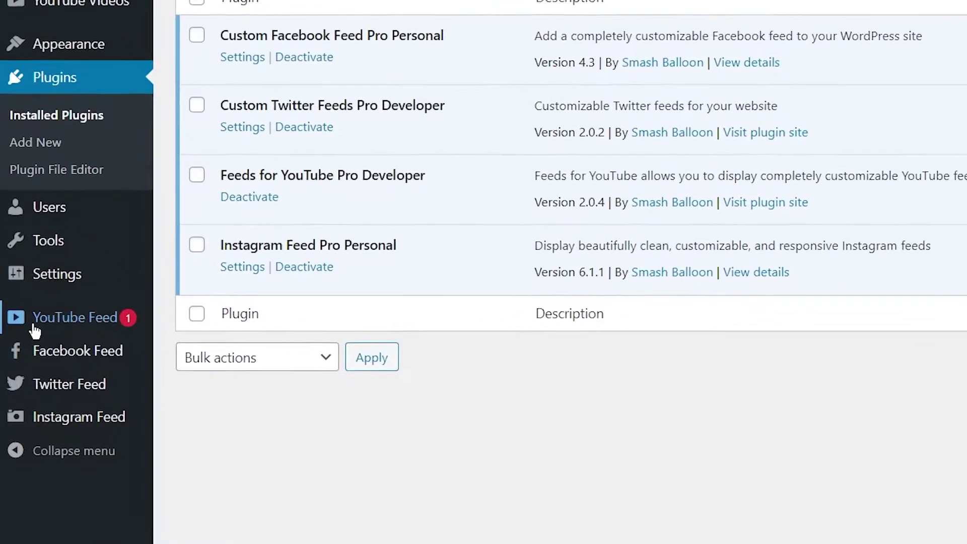
Paste the license key into the YouTube Feed settings' License Key field and activate it.
{"action": "mouse_move", "coordinate": [122, 334]}
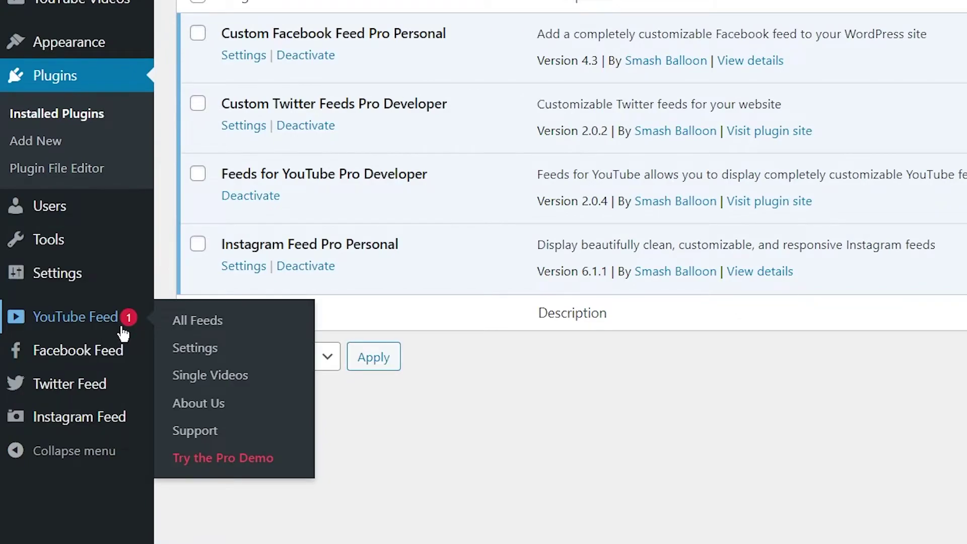
{"action": "left_click", "coordinate": [199, 350]}
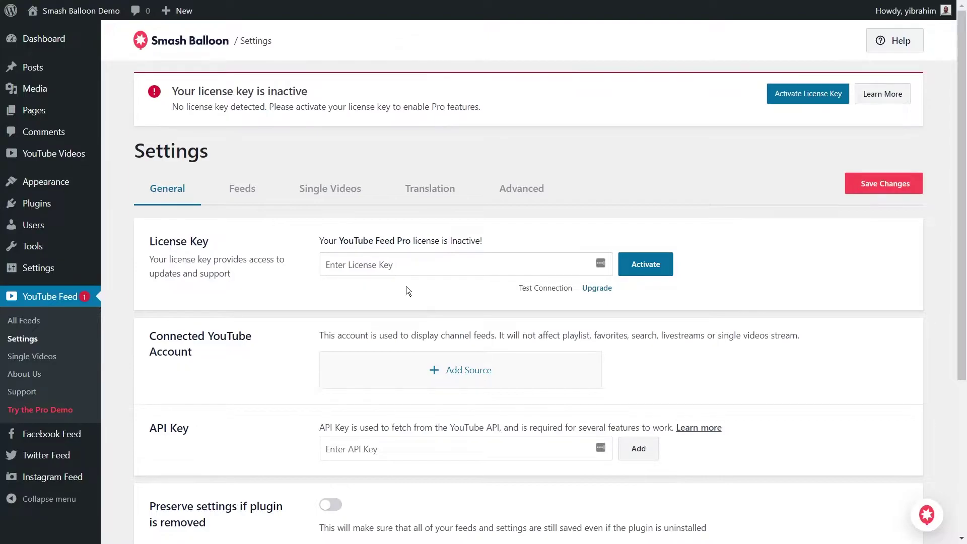
{"action": "right_click", "coordinate": [409, 264]}
{"action": "left_click", "coordinate": [445, 166]}
{"action": "left_click", "coordinate": [625, 272]}
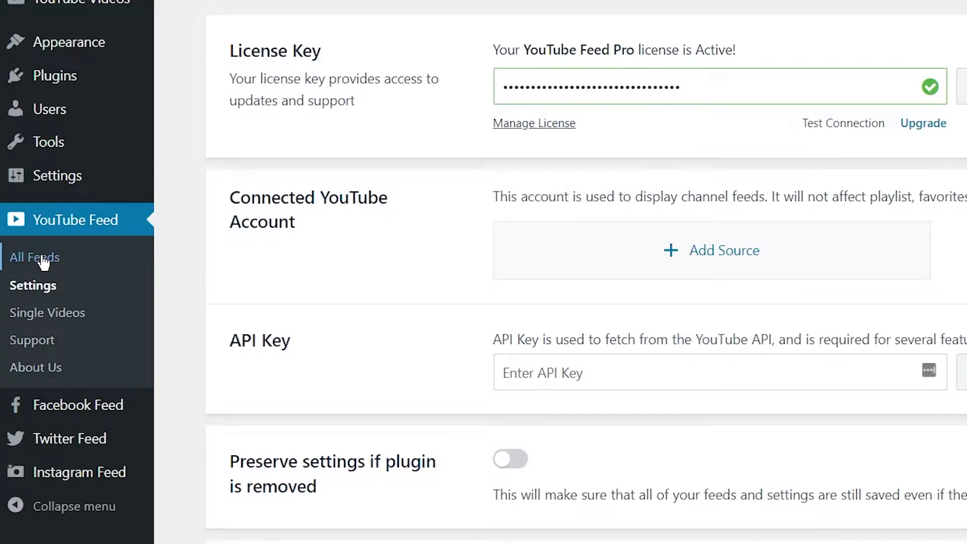
Start a new YouTube feed from All Feeds and pick Playlist as its type.
{"action": "left_click", "coordinate": [43, 259]}
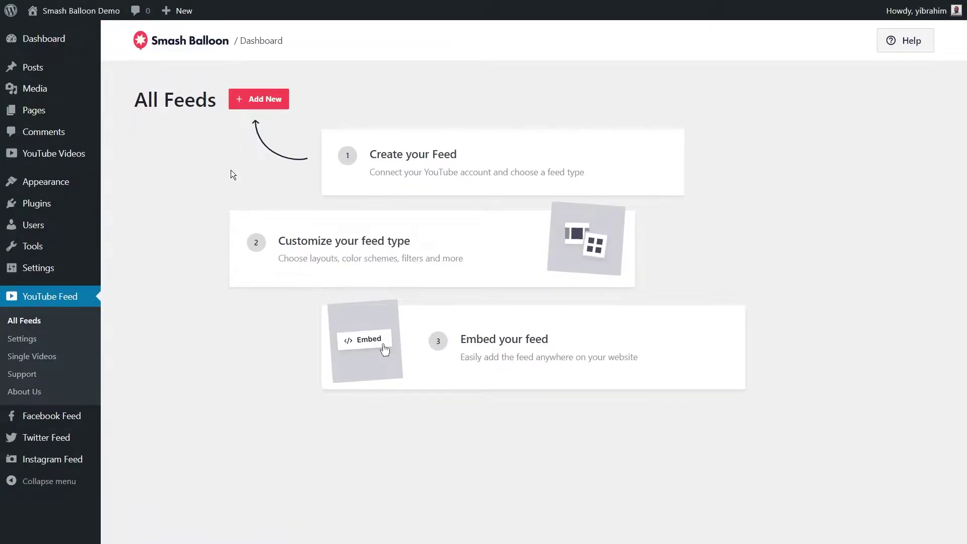
{"action": "left_click", "coordinate": [258, 107]}
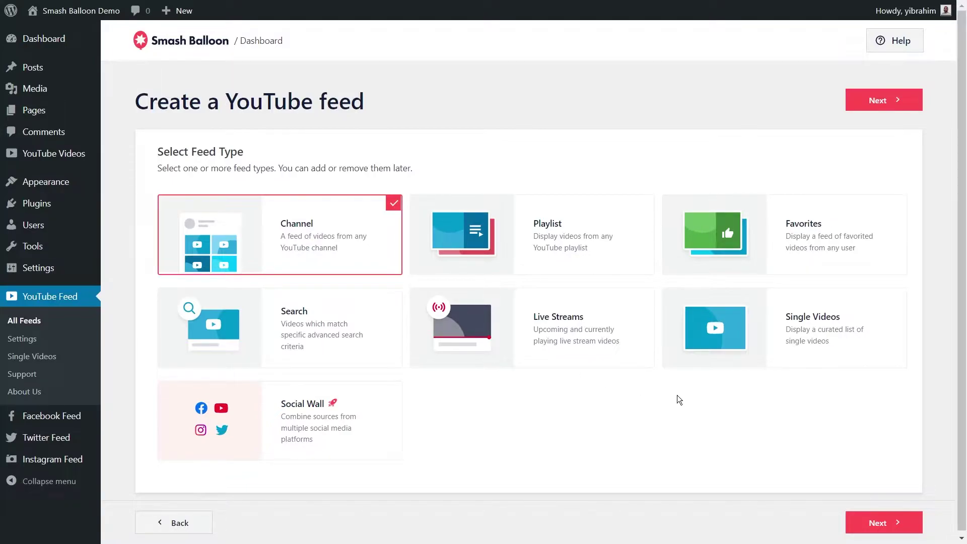
{"action": "left_click", "coordinate": [557, 267]}
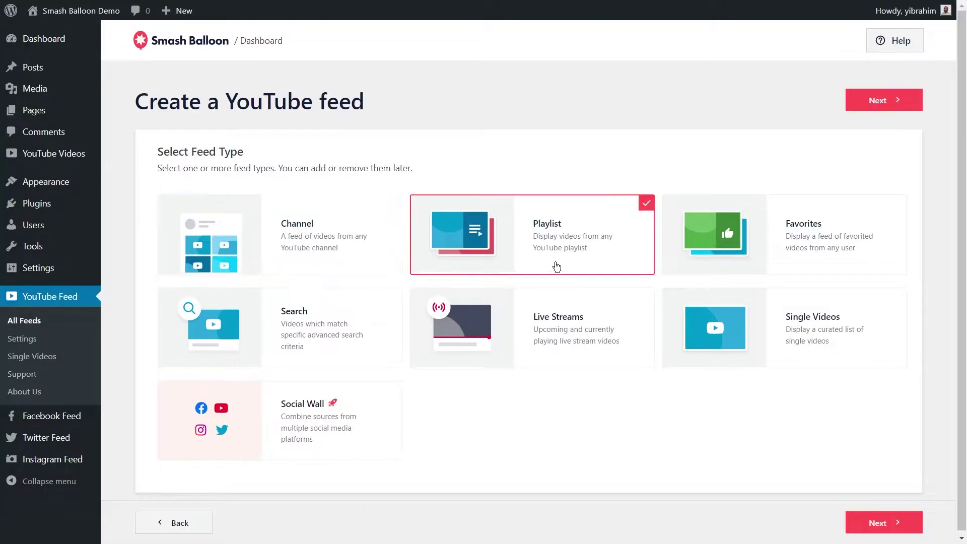
Proceed to the API key prompt, paste the YouTube API key and add it.
{"action": "left_click", "coordinate": [876, 100]}
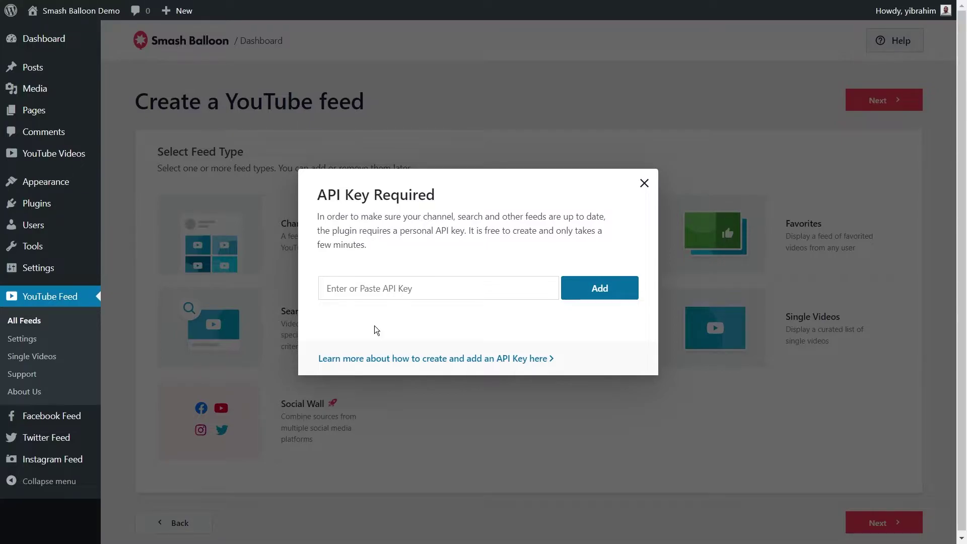
{"action": "right_click", "coordinate": [376, 296]}
{"action": "left_click", "coordinate": [425, 178]}
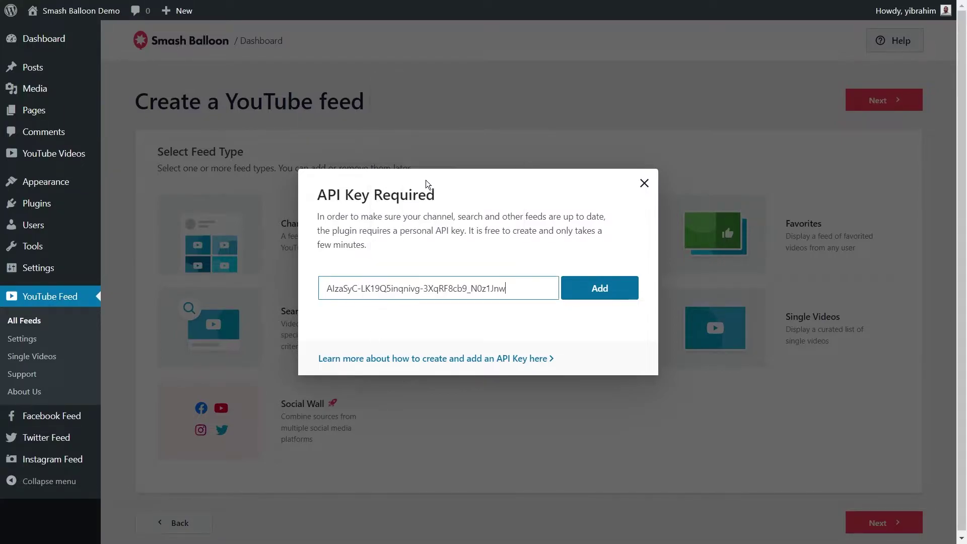
{"action": "left_click", "coordinate": [597, 287]}
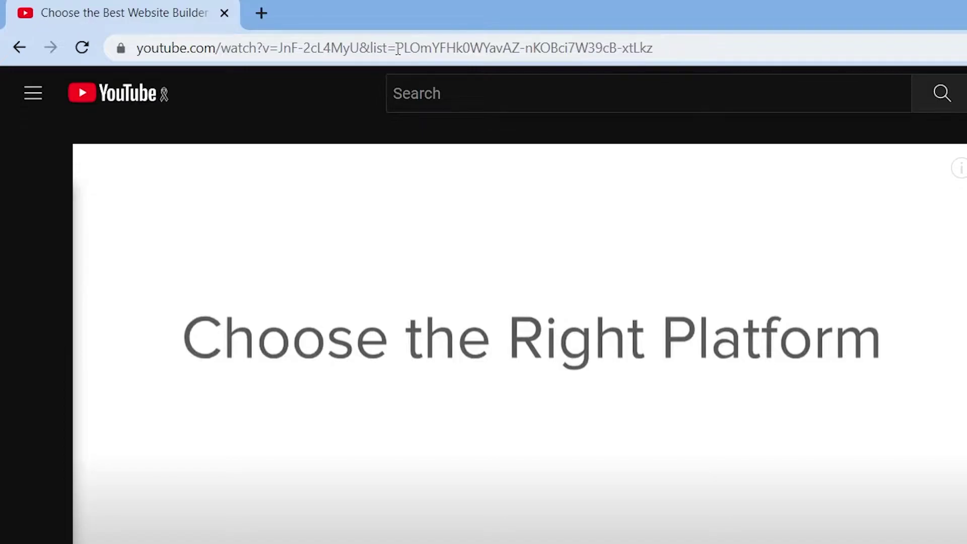
Copy the playlist ID following list= from the YouTube video's address.
{"action": "left_click_drag", "start_coordinate": [396, 48], "coordinate": [680, 56]}
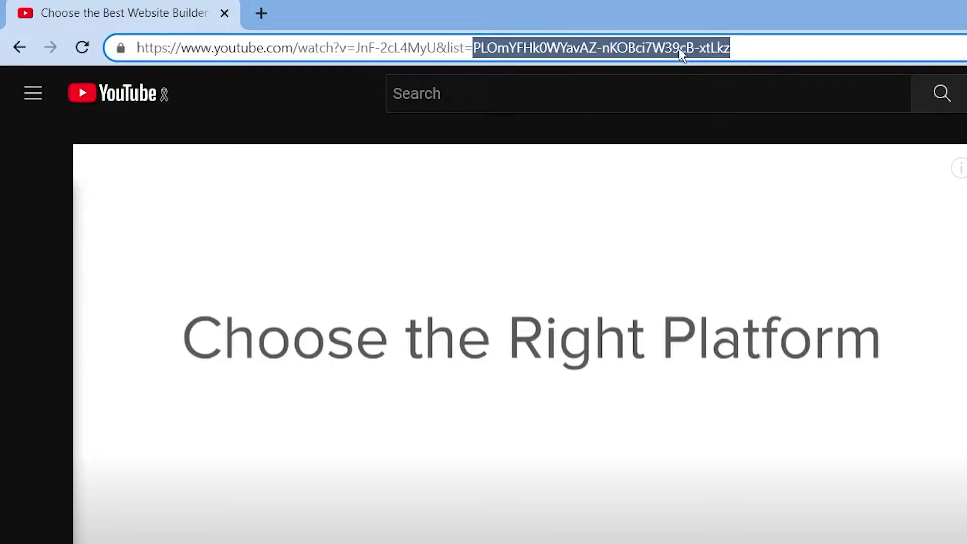
{"action": "right_click", "coordinate": [679, 49]}
{"action": "left_click", "coordinate": [716, 156]}
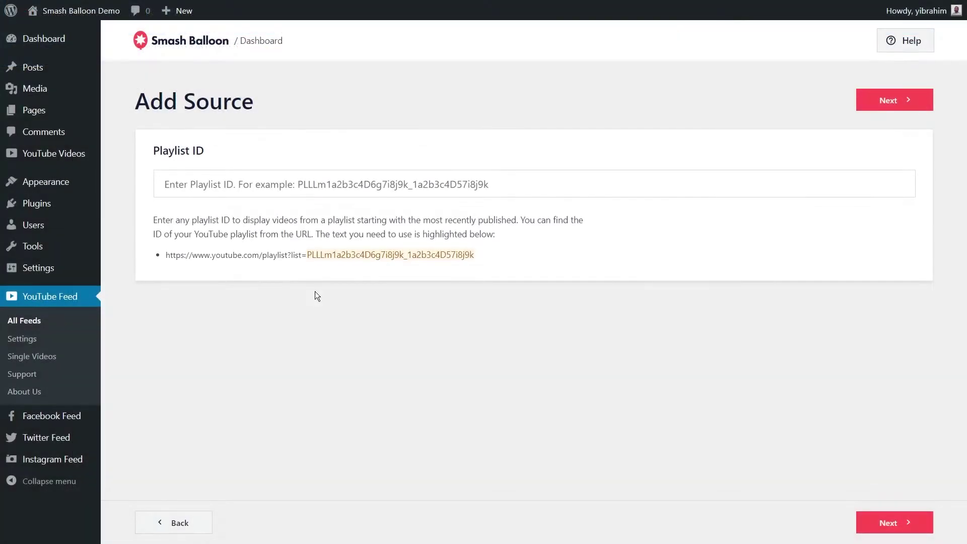
Paste the copied playlist ID as the feed's source and continue.
{"action": "right_click", "coordinate": [262, 187]}
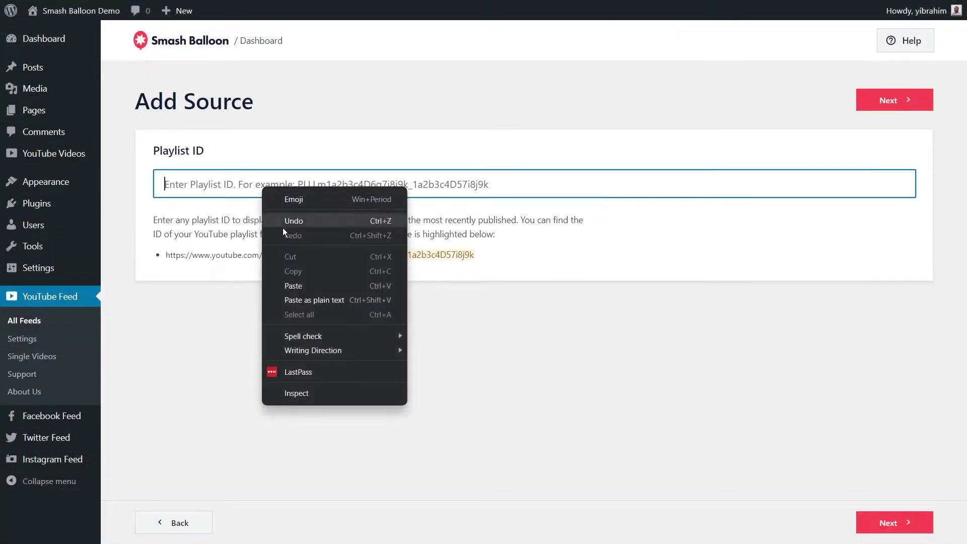
{"action": "left_click", "coordinate": [307, 284]}
{"action": "left_click", "coordinate": [868, 101]}
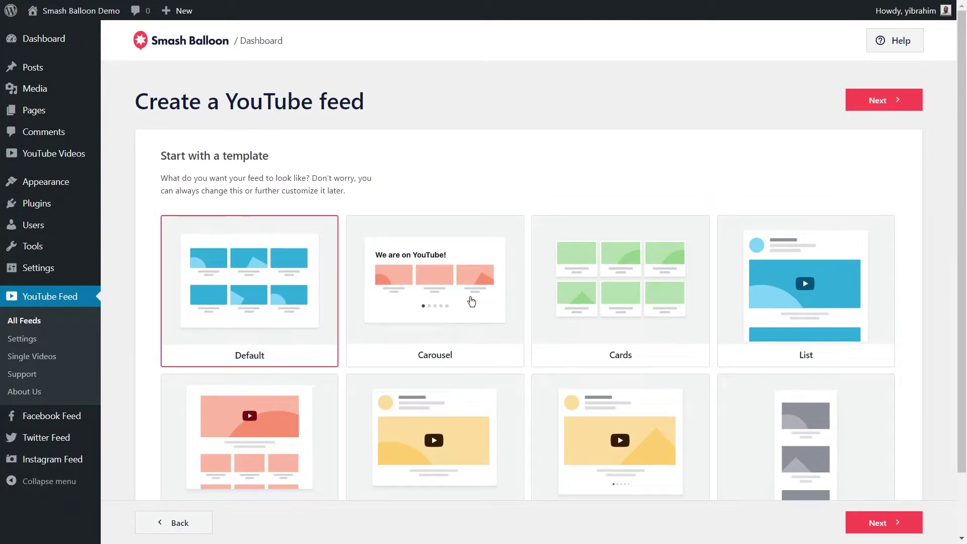
Choose the Cards template for the feed and move on to customizing.
{"action": "scroll", "coordinate": [883, 319], "scroll_direction": "down", "scroll_amount": 2}
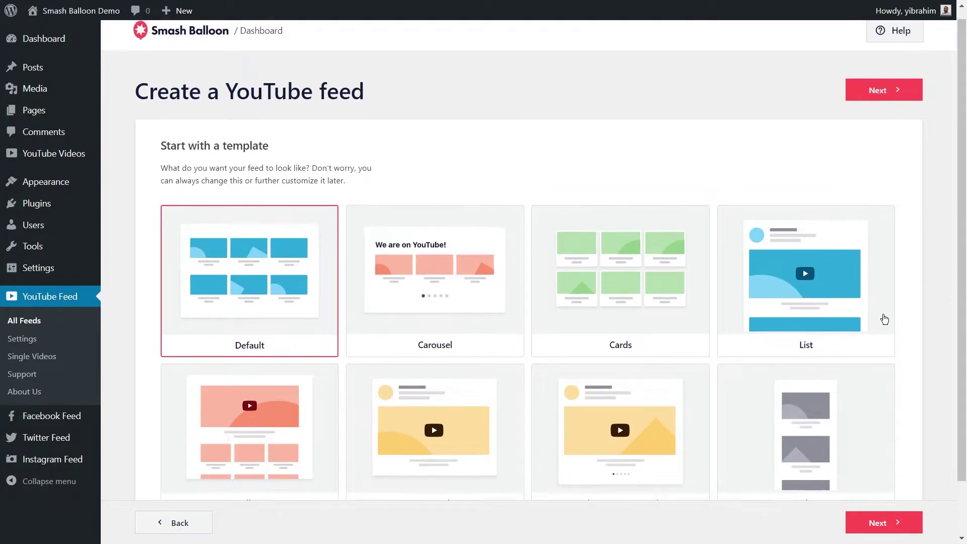
{"action": "left_click", "coordinate": [648, 254]}
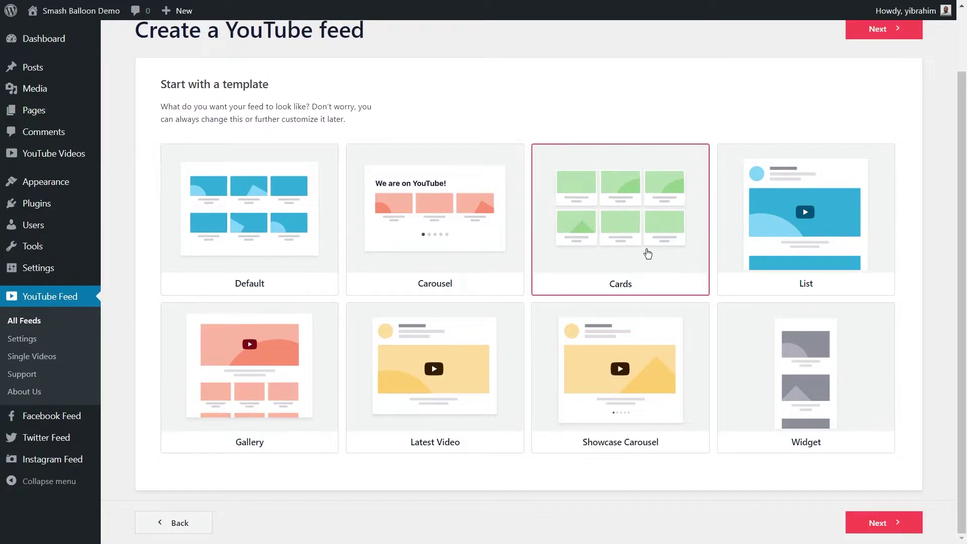
{"action": "left_click", "coordinate": [884, 29]}
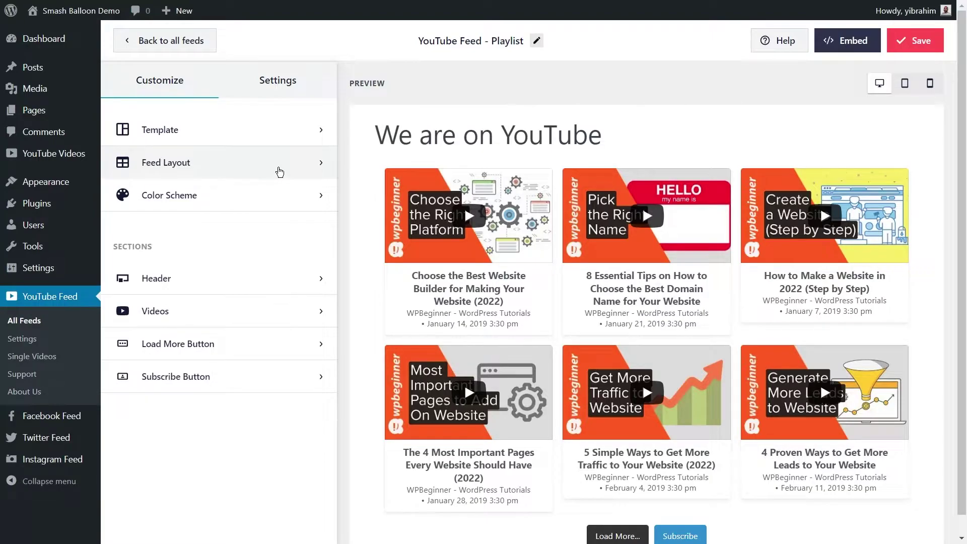
Try the Gallery and List layouts, then switch the feed to Carousel.
{"action": "left_click", "coordinate": [280, 172]}
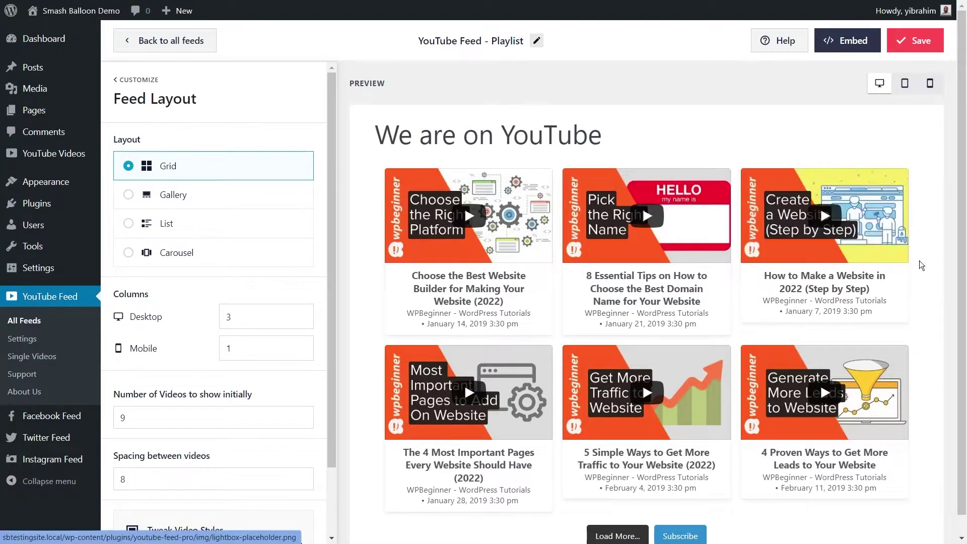
{"action": "left_click", "coordinate": [218, 198]}
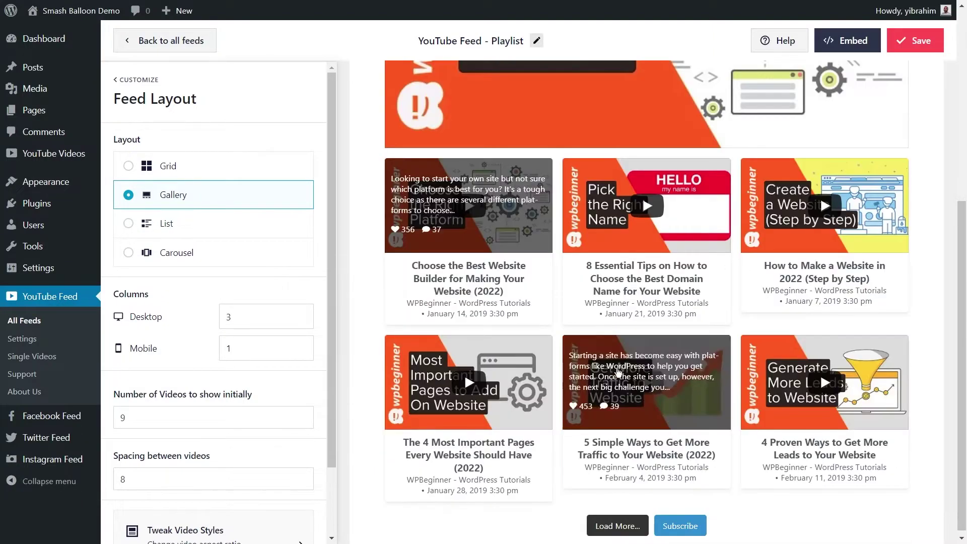
{"action": "left_click", "coordinate": [265, 224]}
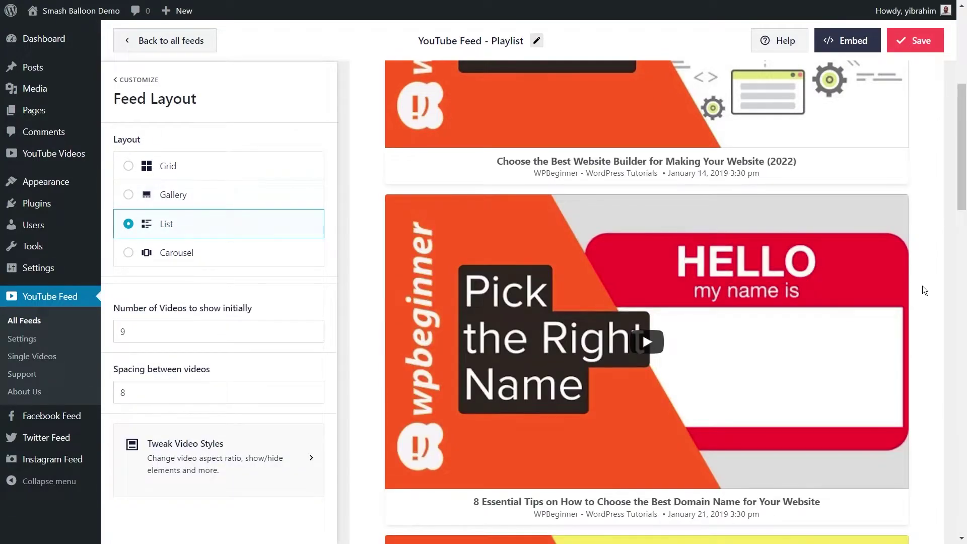
{"action": "scroll", "coordinate": [923, 285], "scroll_direction": "up", "scroll_amount": 6}
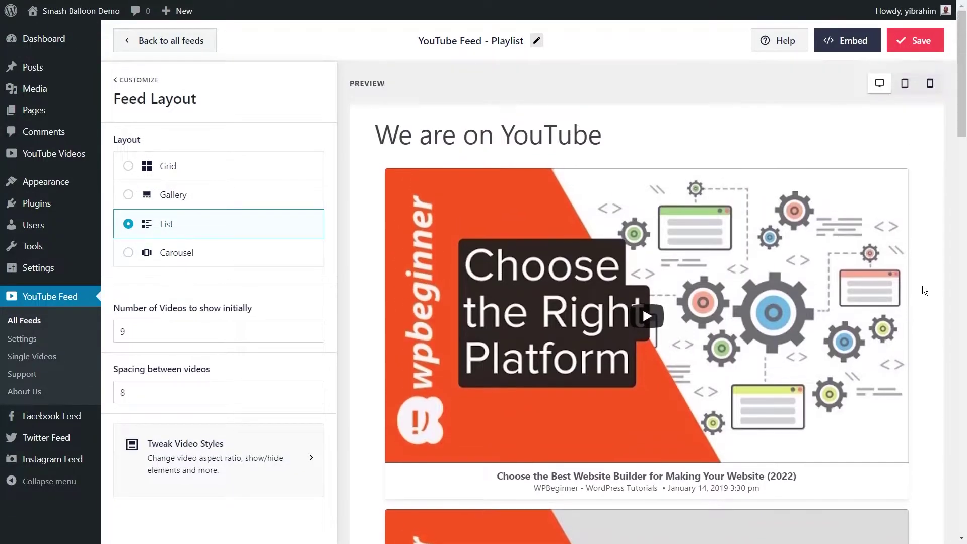
{"action": "left_click", "coordinate": [312, 260]}
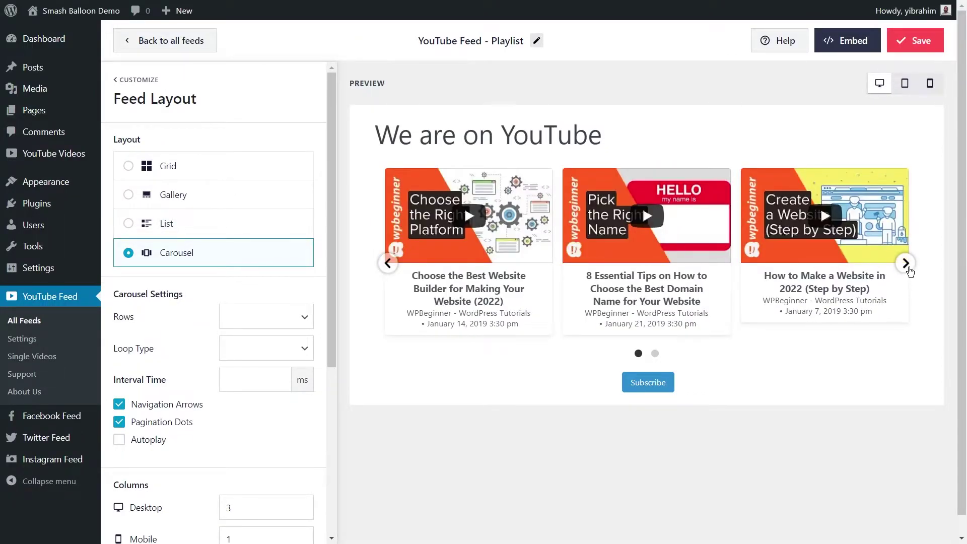
{"action": "left_click", "coordinate": [906, 263]}
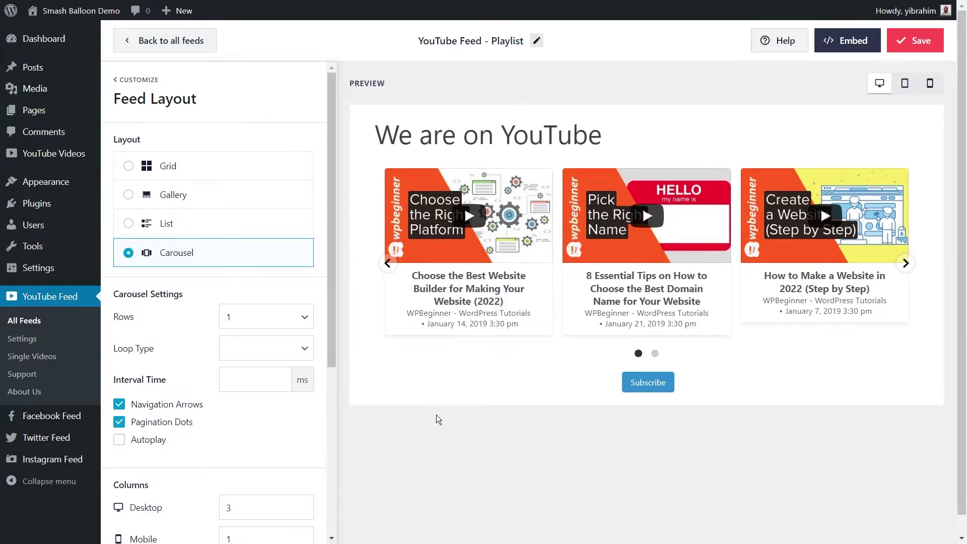
Set the carousel to 2 rows and save the feed.
{"action": "left_click", "coordinate": [234, 318]}
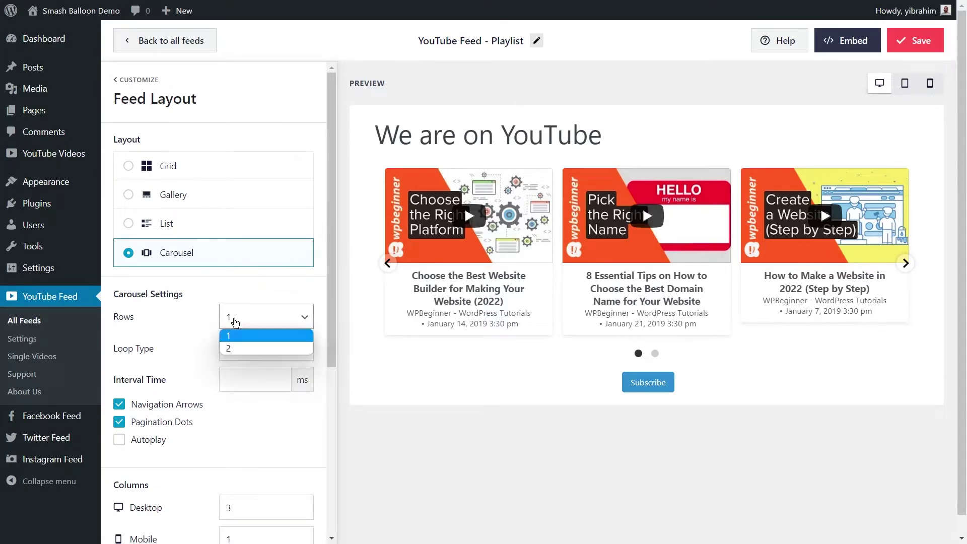
{"action": "left_click", "coordinate": [236, 347]}
{"action": "scroll", "coordinate": [242, 328], "scroll_direction": "down", "scroll_amount": 5}
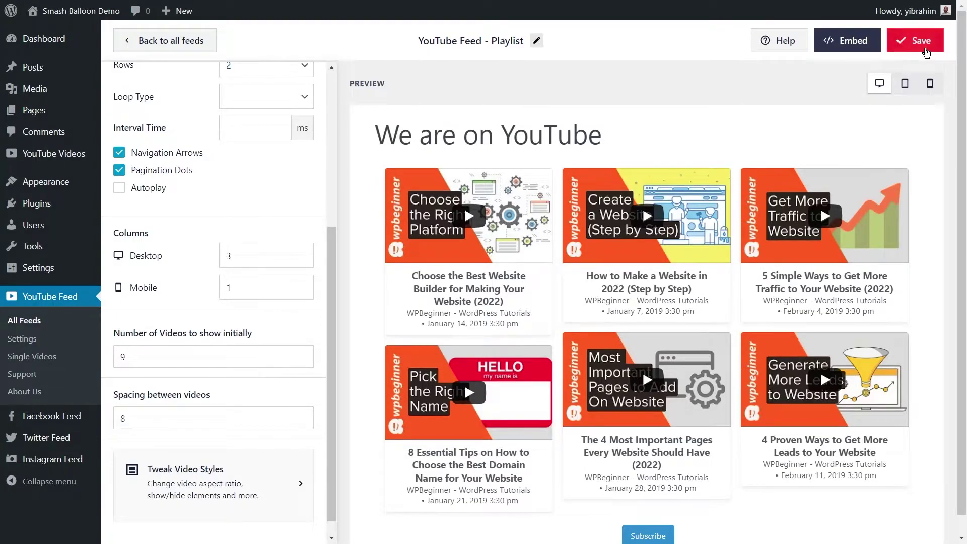
{"action": "left_click", "coordinate": [925, 49]}
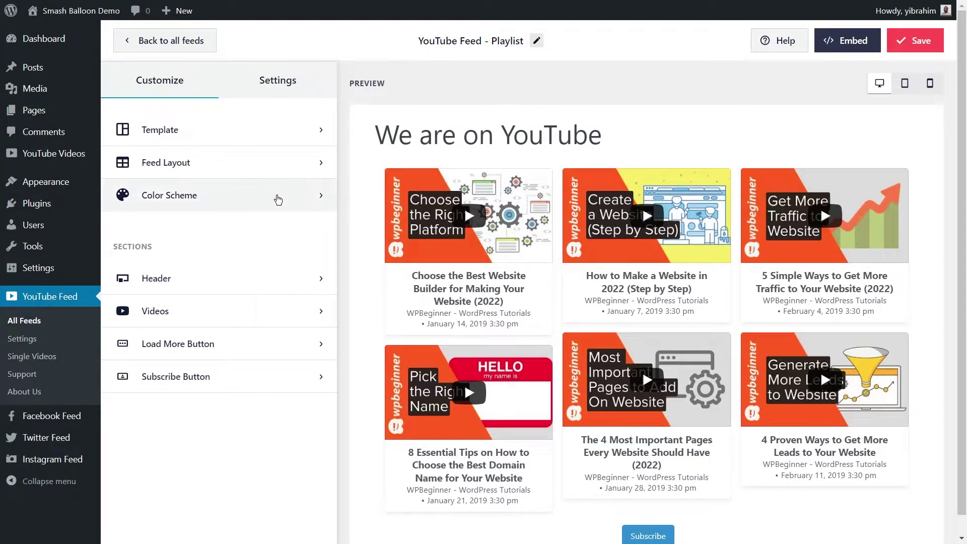
Try Dark and a custom reddish background, then settle on the Light color scheme and save.
{"action": "left_click", "coordinate": [278, 200]}
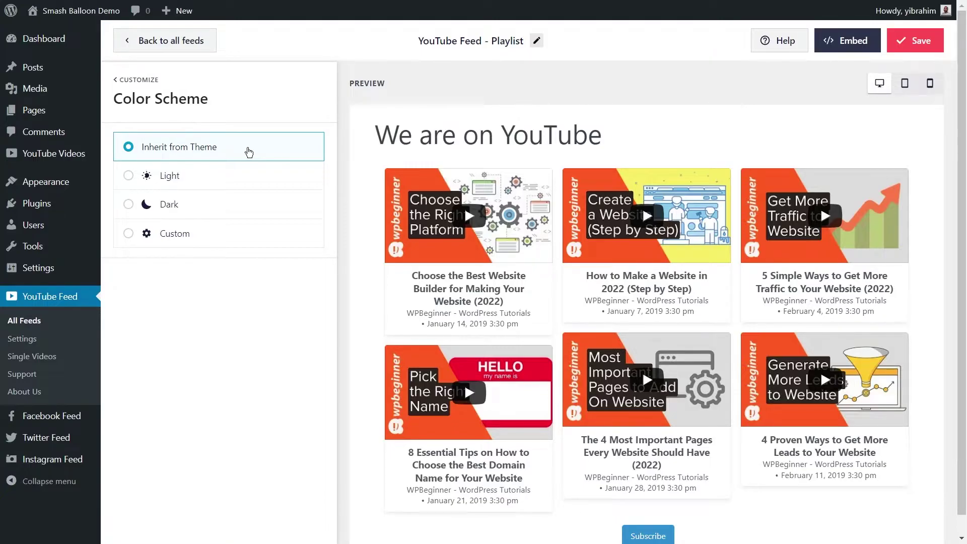
{"action": "left_click", "coordinate": [250, 175]}
{"action": "left_click", "coordinate": [243, 204]}
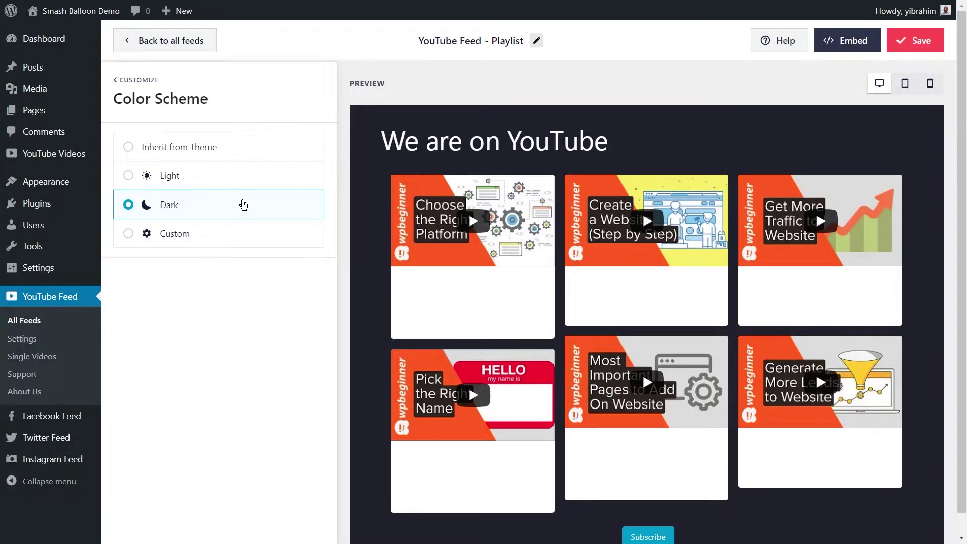
{"action": "left_click", "coordinate": [242, 233]}
{"action": "left_click", "coordinate": [275, 303]}
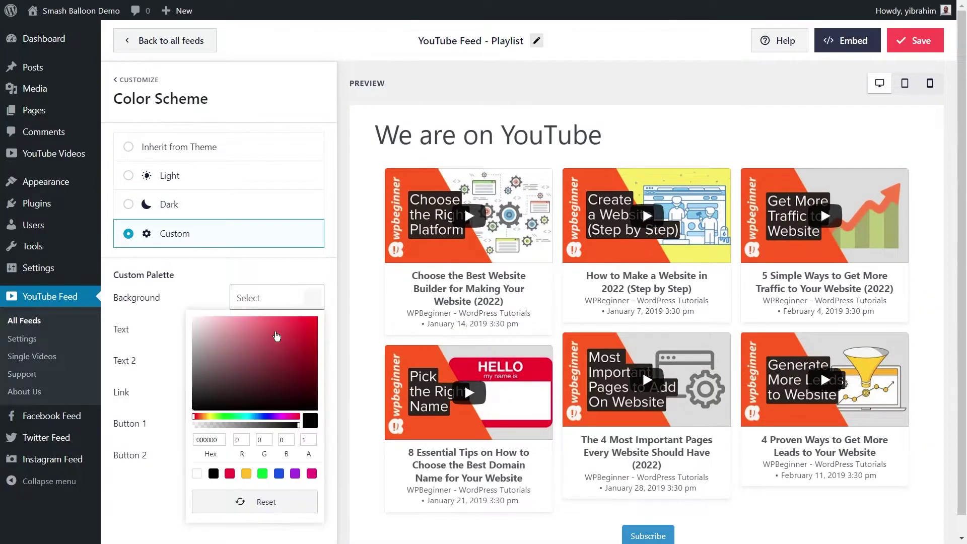
{"action": "left_click_drag", "start_coordinate": [277, 337], "coordinate": [234, 355]}
{"action": "left_click", "coordinate": [225, 182]}
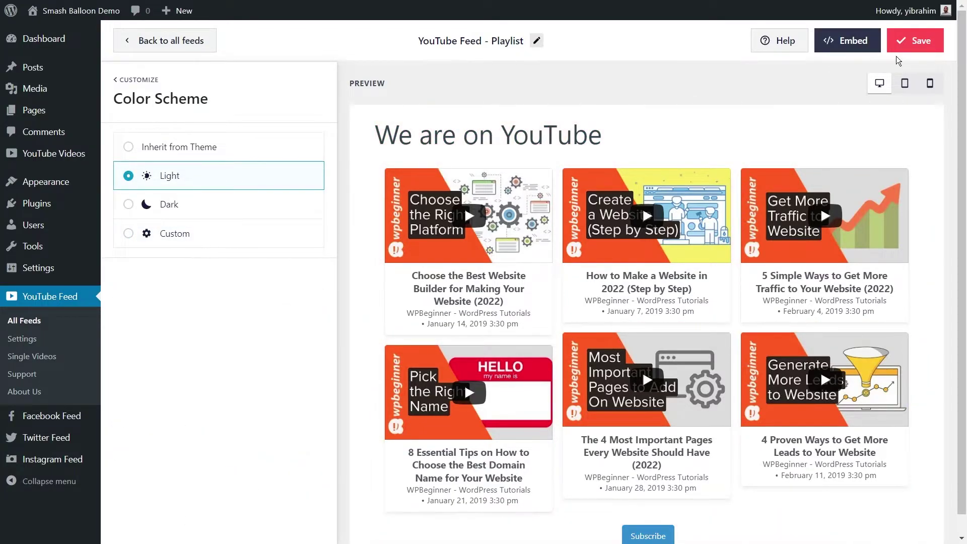
{"action": "left_click", "coordinate": [902, 44]}
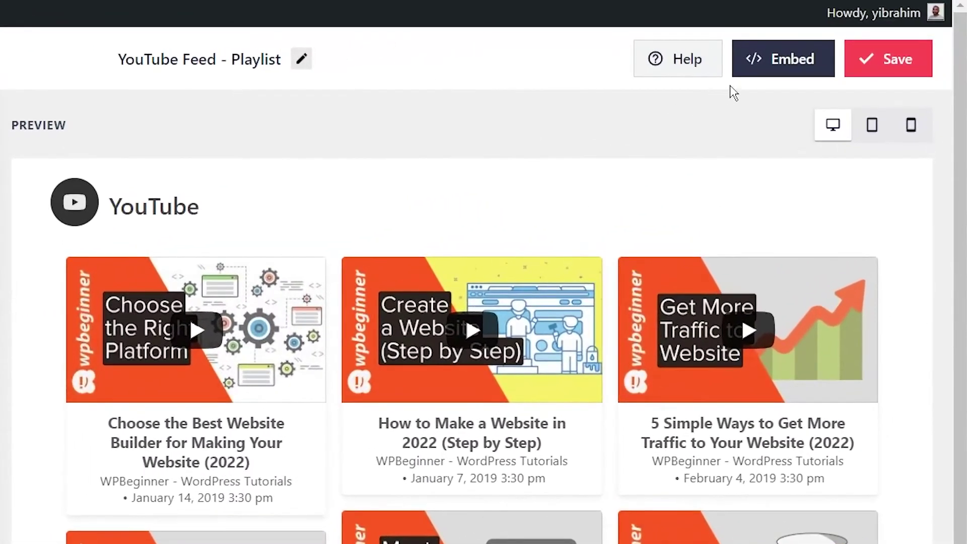
Copy the [youtube-feed feed=1] shortcode and add the feed to the YouTube Playlist Feed page.
{"action": "left_click", "coordinate": [768, 75]}
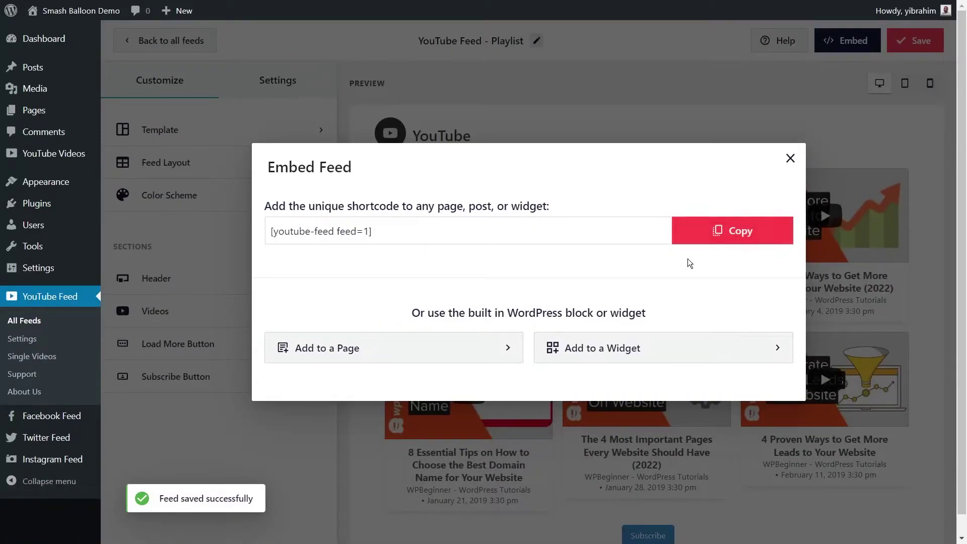
{"action": "left_click", "coordinate": [709, 233]}
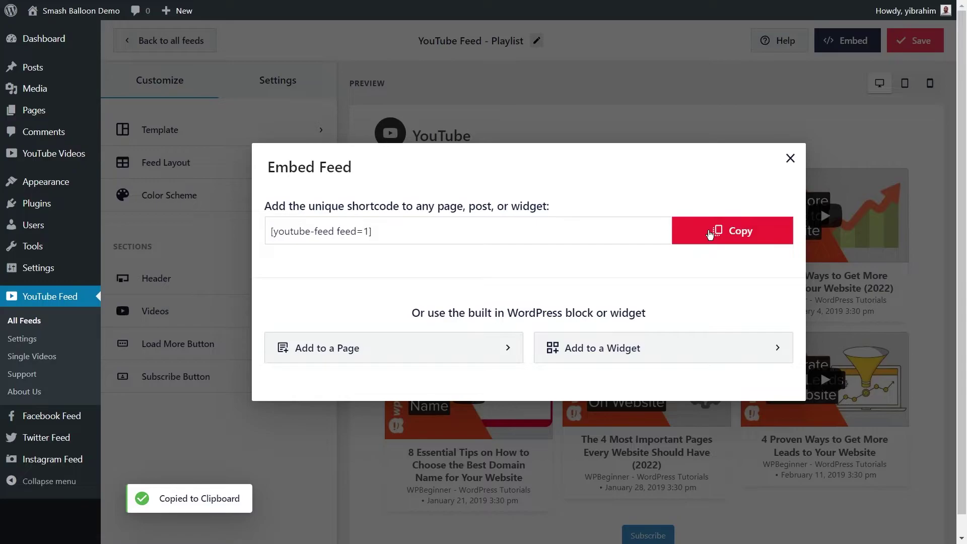
{"action": "left_click", "coordinate": [445, 349]}
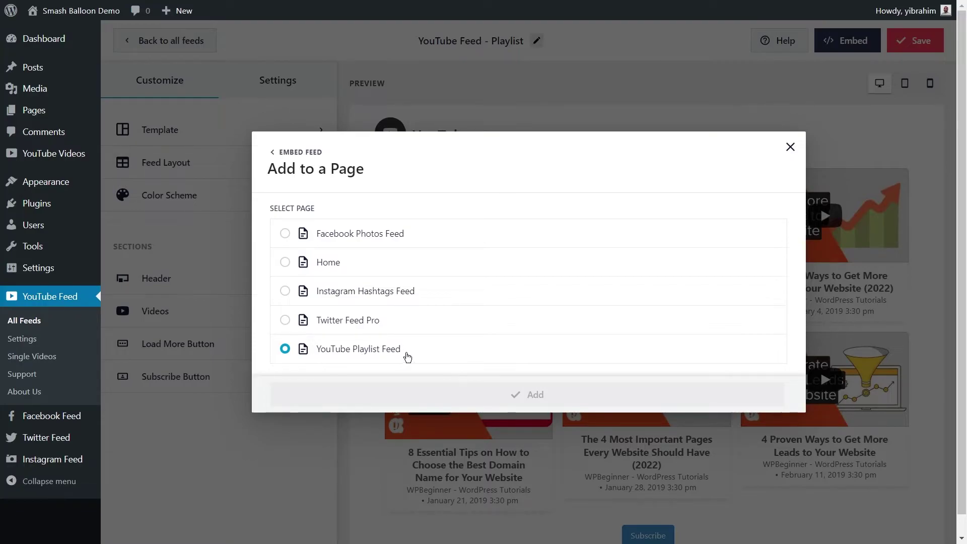
{"action": "left_click", "coordinate": [410, 351]}
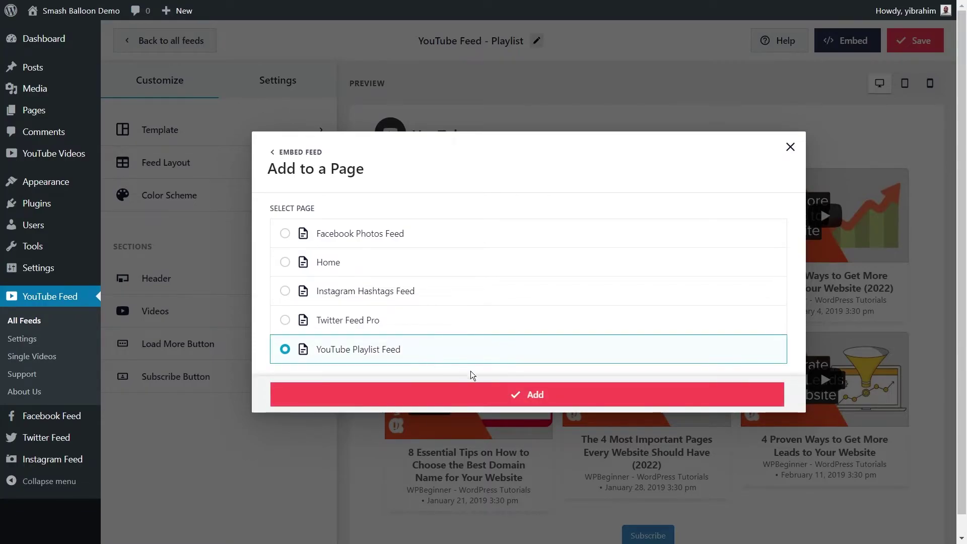
{"action": "left_click", "coordinate": [529, 395]}
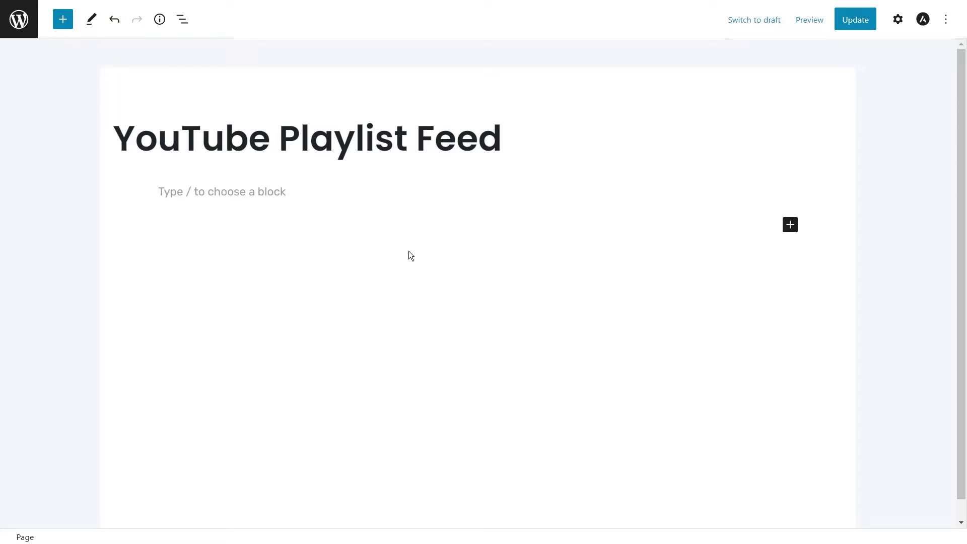
Paste the feed shortcode into the page's empty block and insert a Feeds for YouTube block.
{"action": "left_click", "coordinate": [326, 194]}
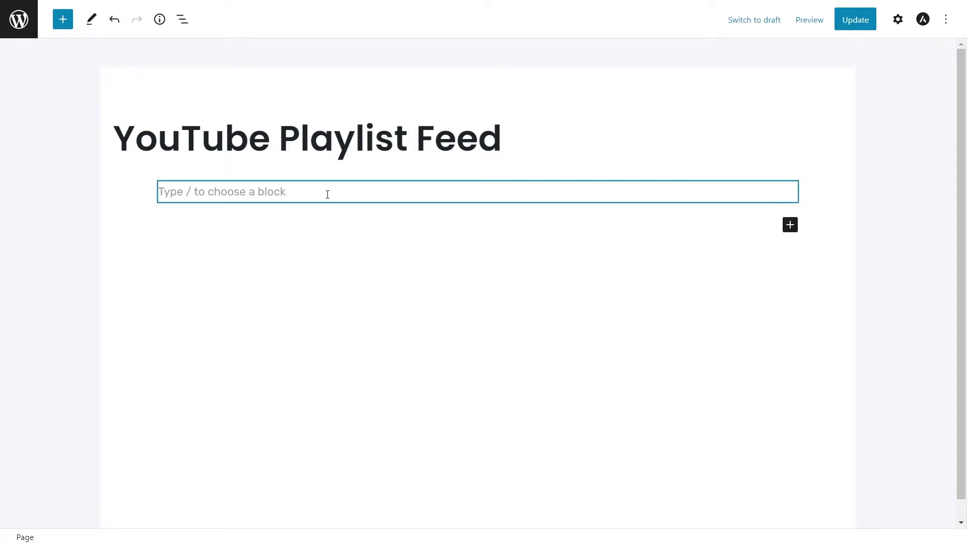
{"action": "key", "text": "ctrl+v"}
{"action": "left_click", "coordinate": [789, 274]}
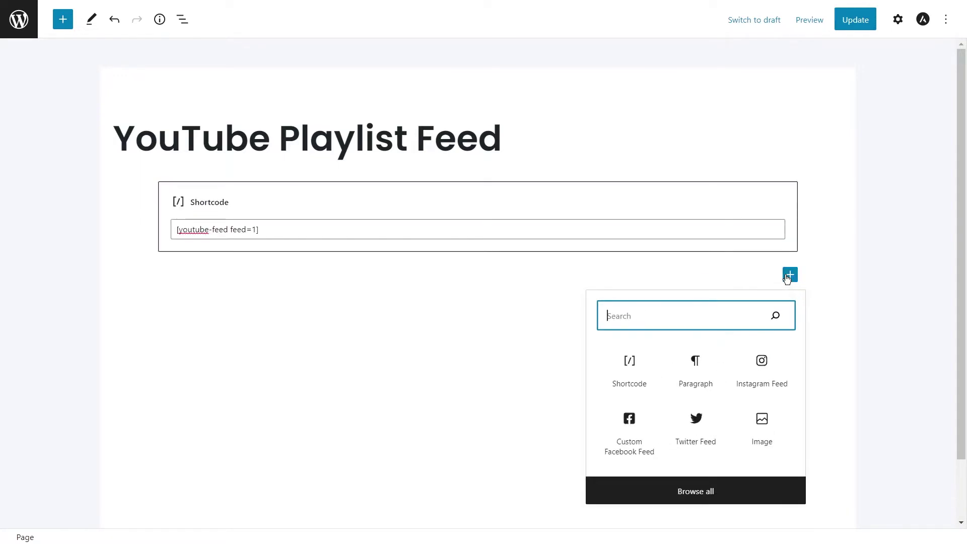
{"action": "type", "text": "youtube"}
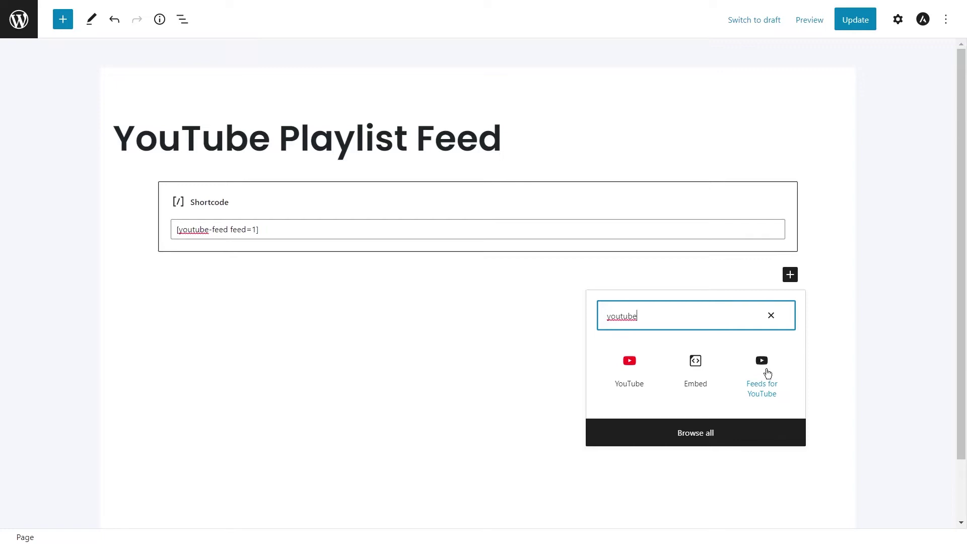
{"action": "left_click", "coordinate": [766, 372]}
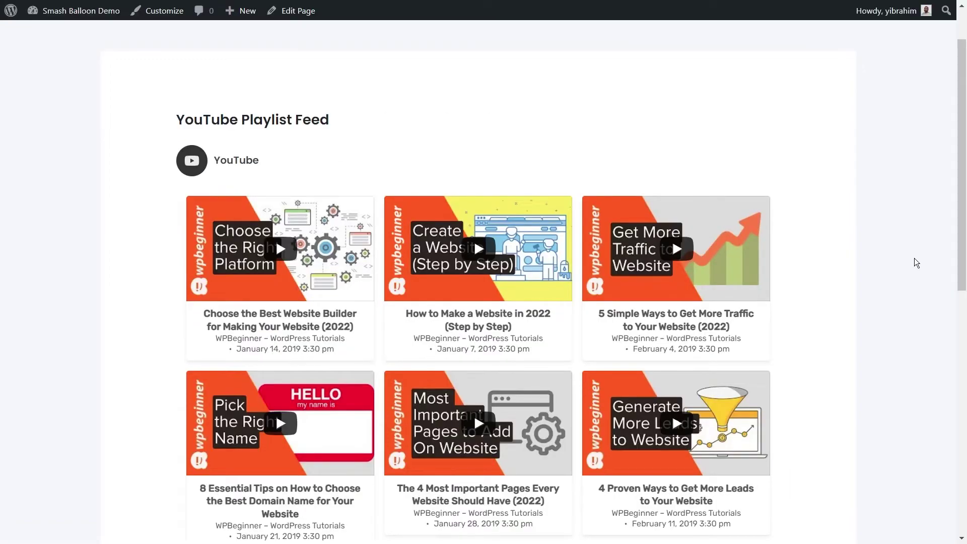
Scroll down the live YouTube Playlist Feed page to check the video grid.
{"action": "scroll", "coordinate": [915, 258], "scroll_direction": "down", "scroll_amount": 2}
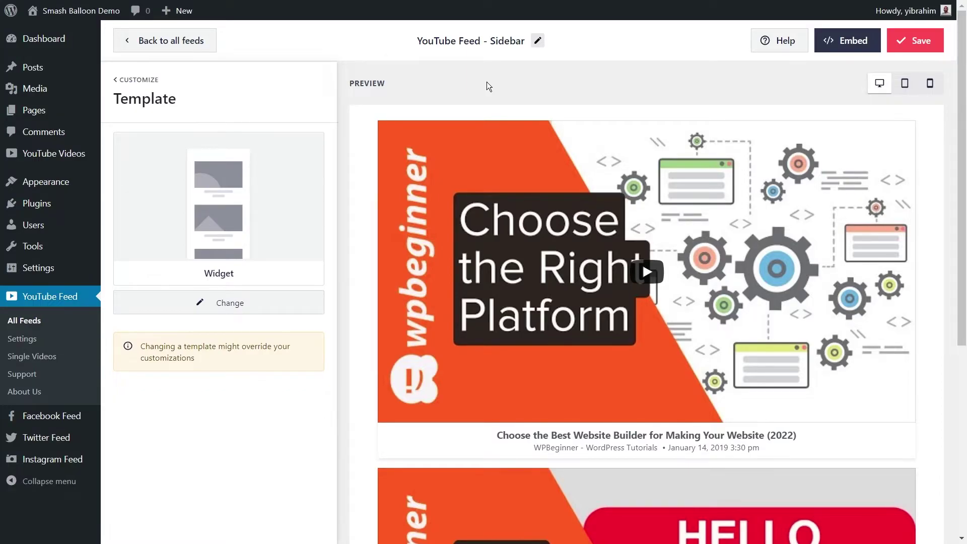
Save the Sidebar feed, copy its shortcode [youtube-feed feed=2], and choose Add to a Widget.
{"action": "left_click", "coordinate": [826, 47]}
{"action": "left_click", "coordinate": [732, 230]}
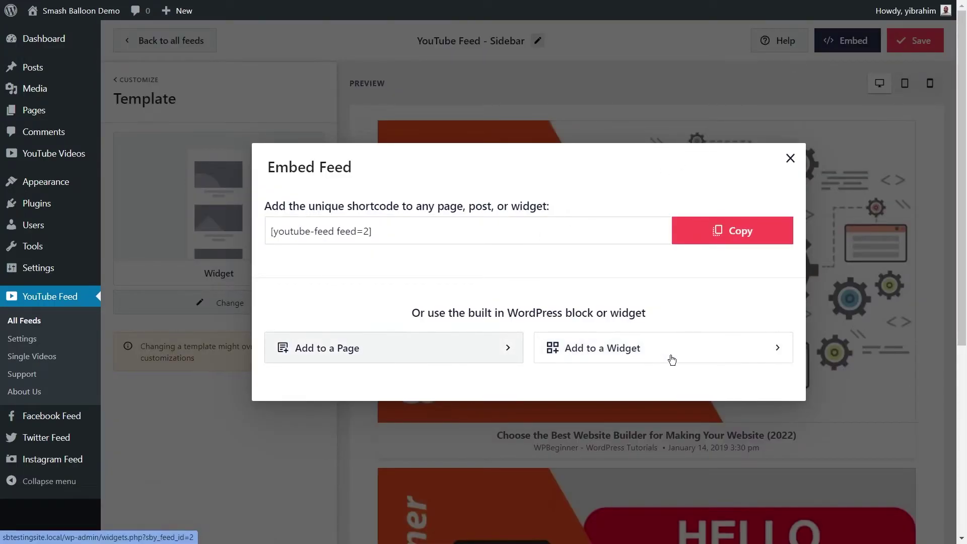
{"action": "left_click", "coordinate": [596, 355]}
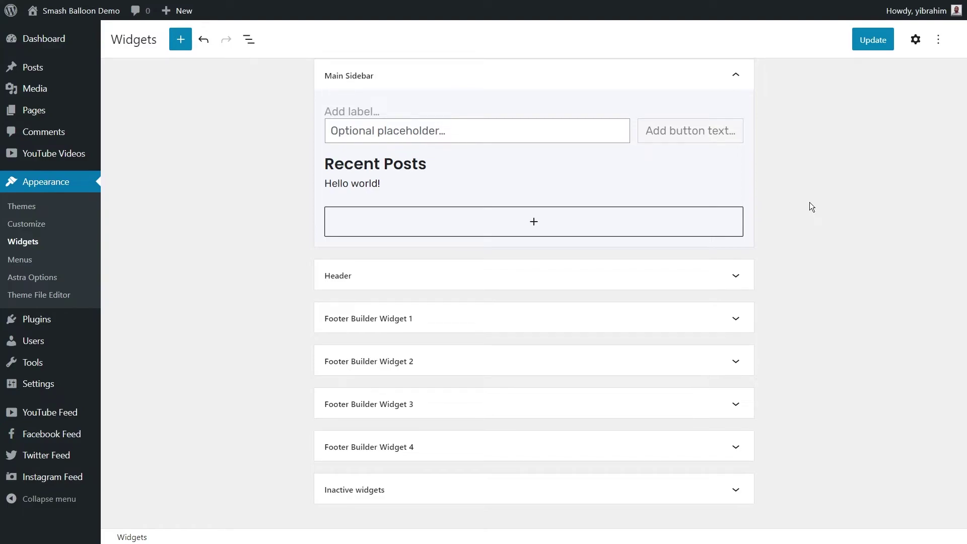
Add a Feeds for YouTube block to the Main Sidebar below Recent Posts and update.
{"action": "left_click", "coordinate": [538, 225]}
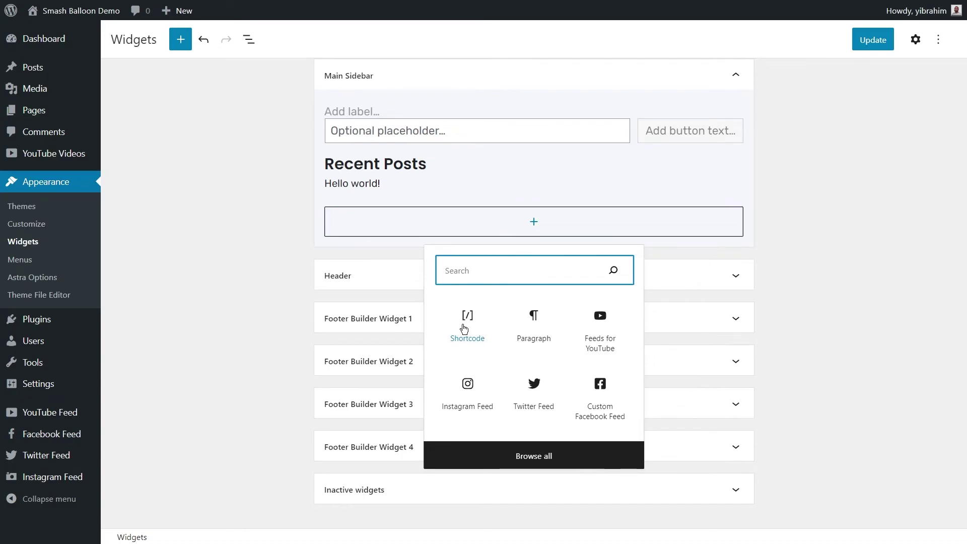
{"action": "left_click", "coordinate": [602, 325]}
{"action": "scroll", "coordinate": [796, 323], "scroll_direction": "down", "scroll_amount": 1}
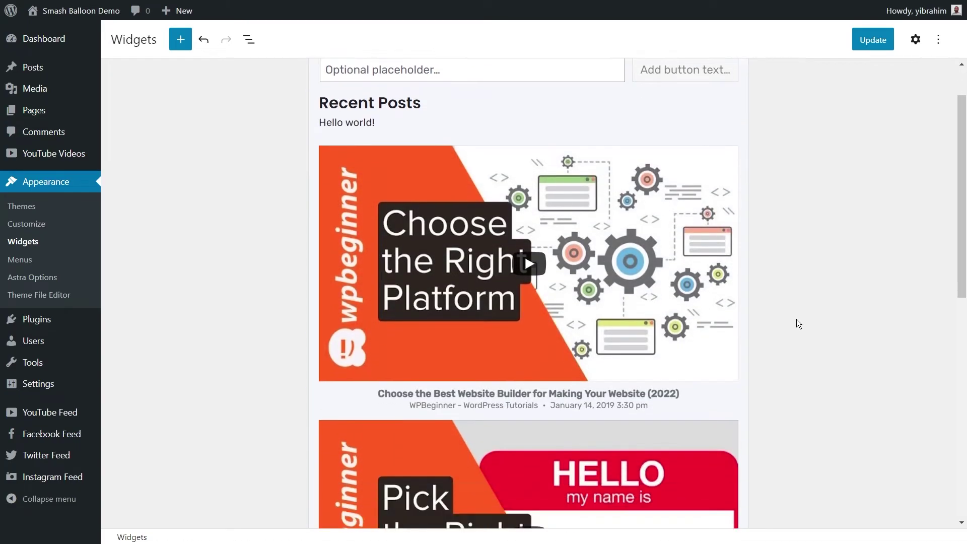
{"action": "scroll", "coordinate": [797, 319], "scroll_direction": "down", "scroll_amount": 3}
{"action": "scroll", "coordinate": [797, 319], "scroll_direction": "up", "scroll_amount": 4}
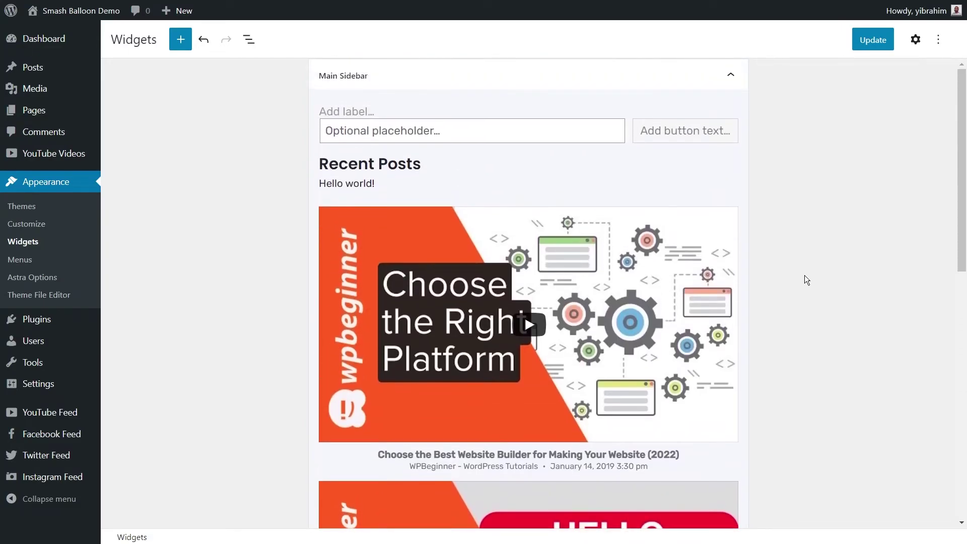
{"action": "left_click", "coordinate": [870, 47]}
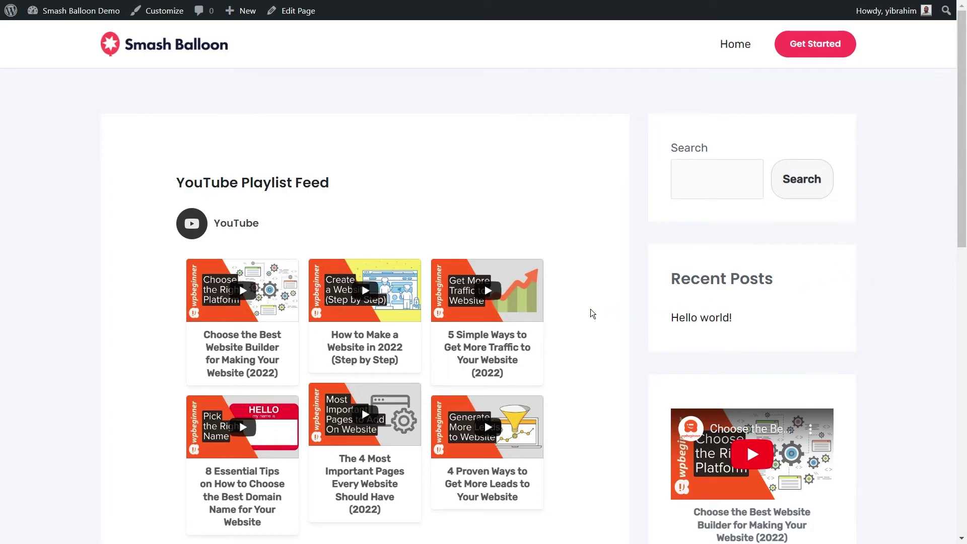
Use Load More in the live sidebar feed so it lists four playlist videos.
{"action": "scroll", "coordinate": [585, 312], "scroll_direction": "down", "scroll_amount": 1}
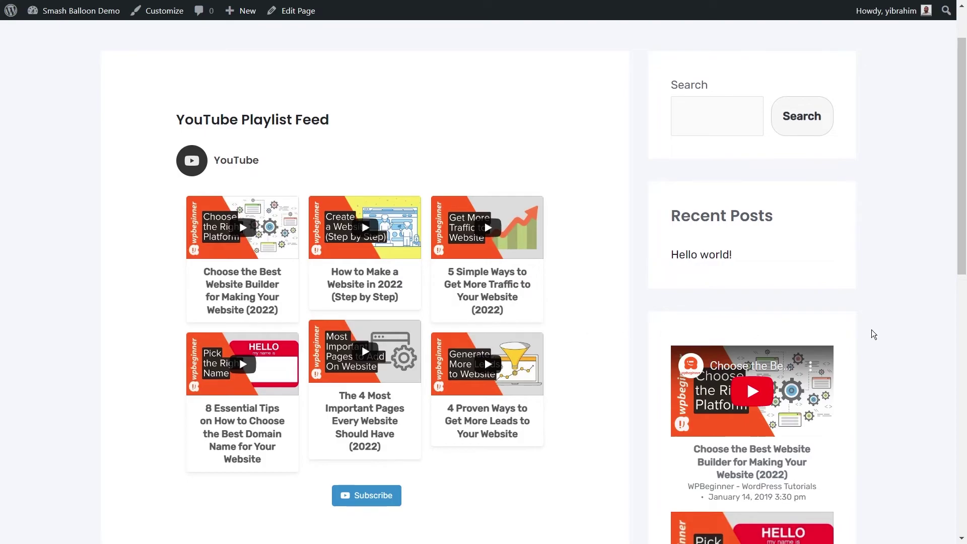
{"action": "scroll", "coordinate": [873, 335], "scroll_direction": "down", "scroll_amount": 2}
{"action": "scroll", "coordinate": [873, 334], "scroll_direction": "down", "scroll_amount": 1}
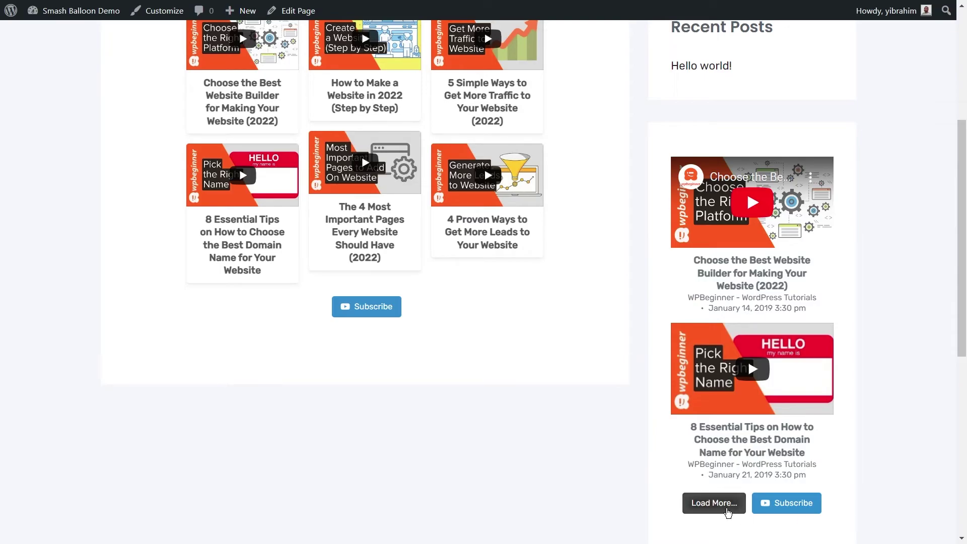
{"action": "left_click", "coordinate": [722, 507]}
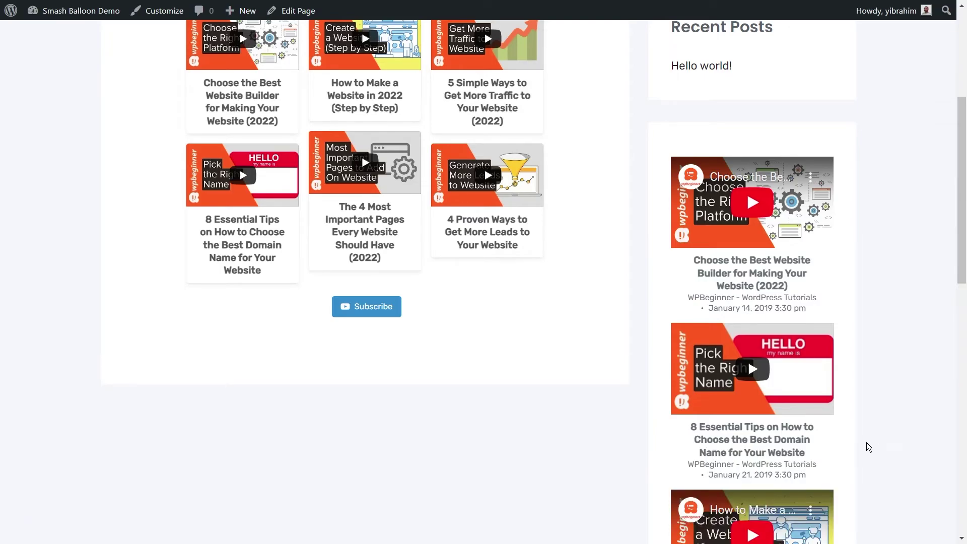
{"action": "scroll", "coordinate": [867, 446], "scroll_direction": "down", "scroll_amount": 3}
{"action": "scroll", "coordinate": [857, 386], "scroll_direction": "down", "scroll_amount": 5}
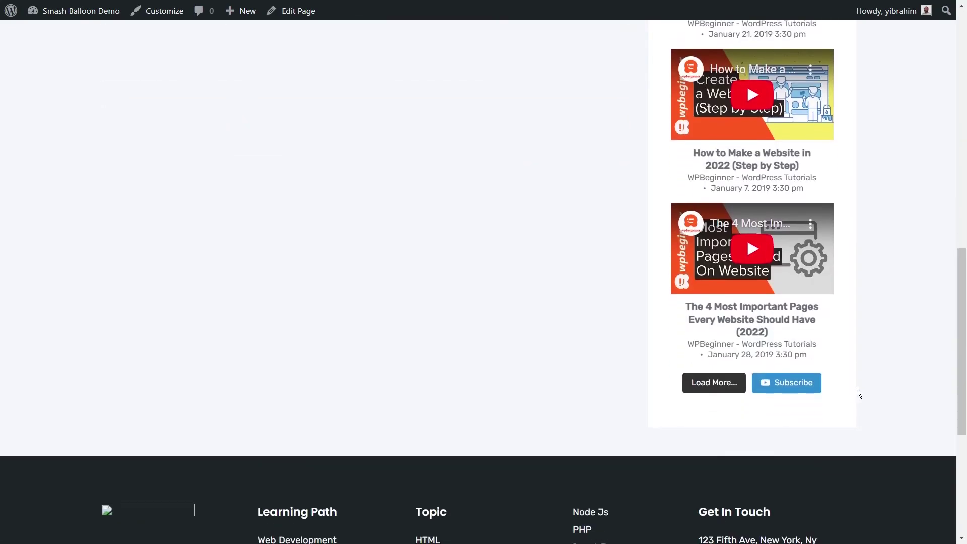
{"action": "scroll", "coordinate": [857, 390], "scroll_direction": "up", "scroll_amount": 10}
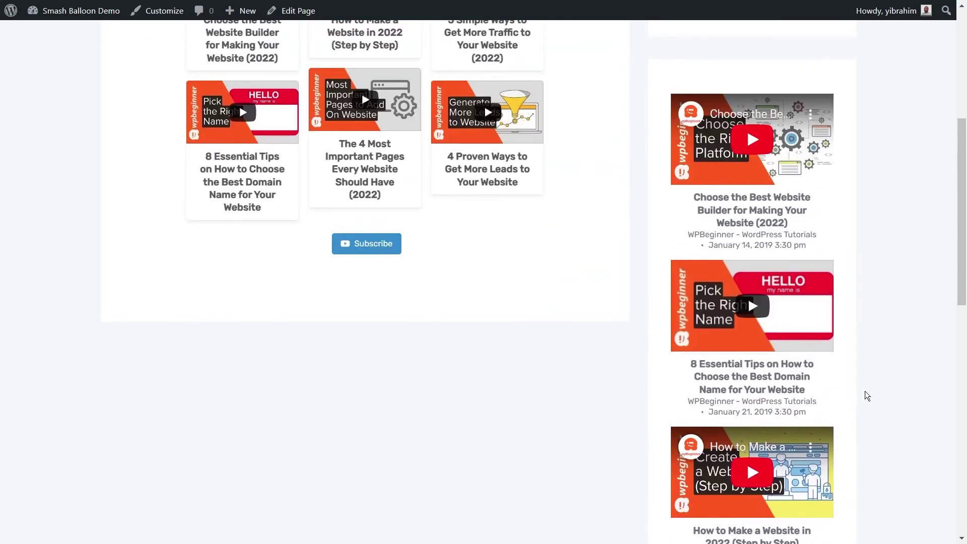
{"action": "scroll", "coordinate": [865, 392], "scroll_direction": "up", "scroll_amount": 1}
{"action": "scroll", "coordinate": [784, 425], "scroll_direction": "down", "scroll_amount": 2}
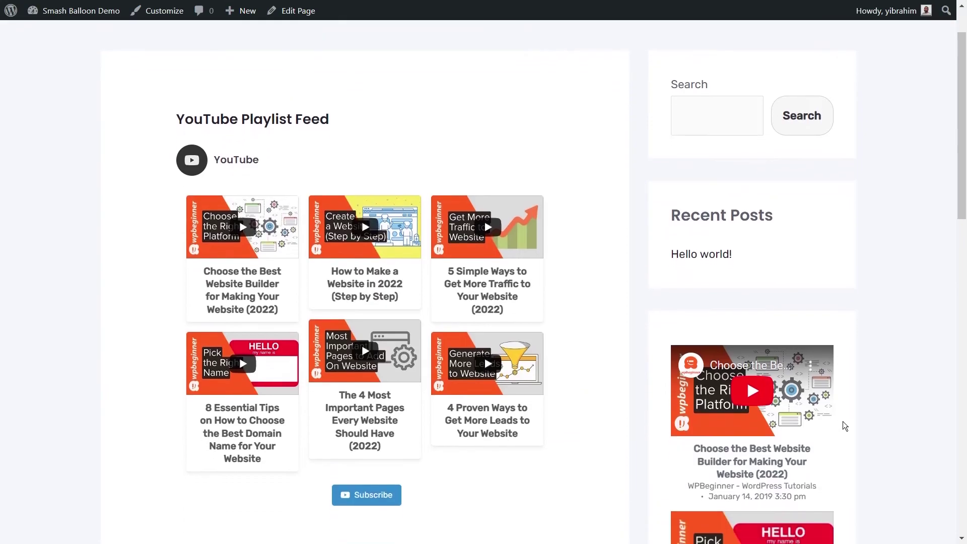